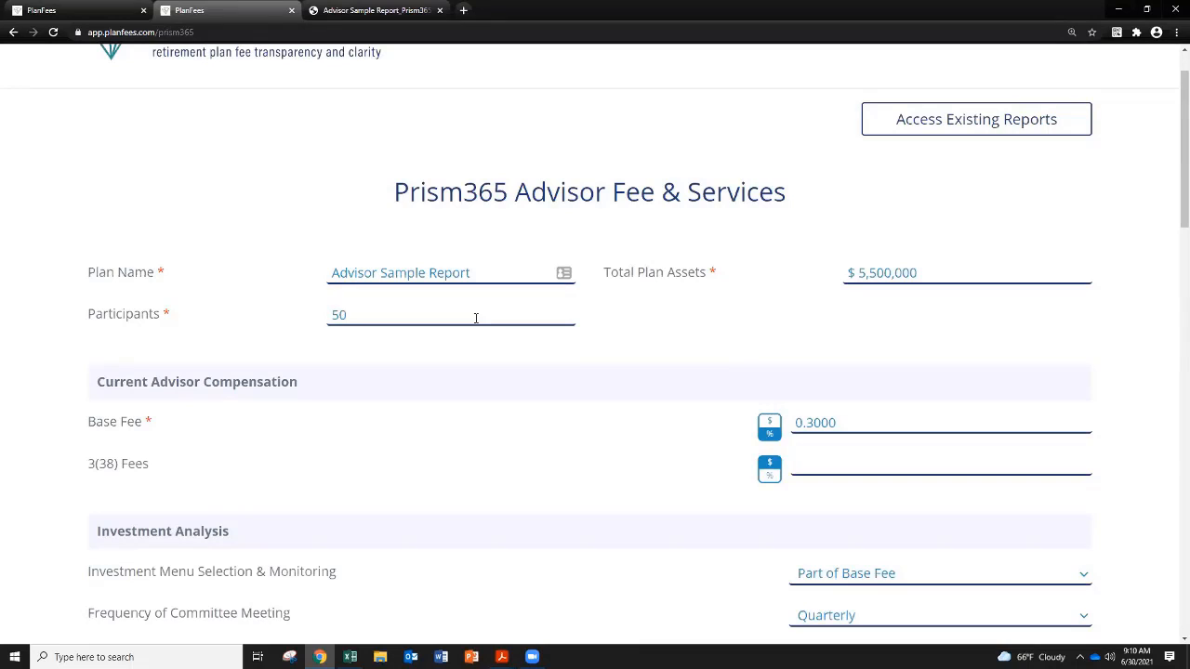
Step: Review the plan and compensation entries, and check the available options for Investment Menu Selection & Monitoring and Frequency of Committee Meeting
scroll(476, 318, down, 2)
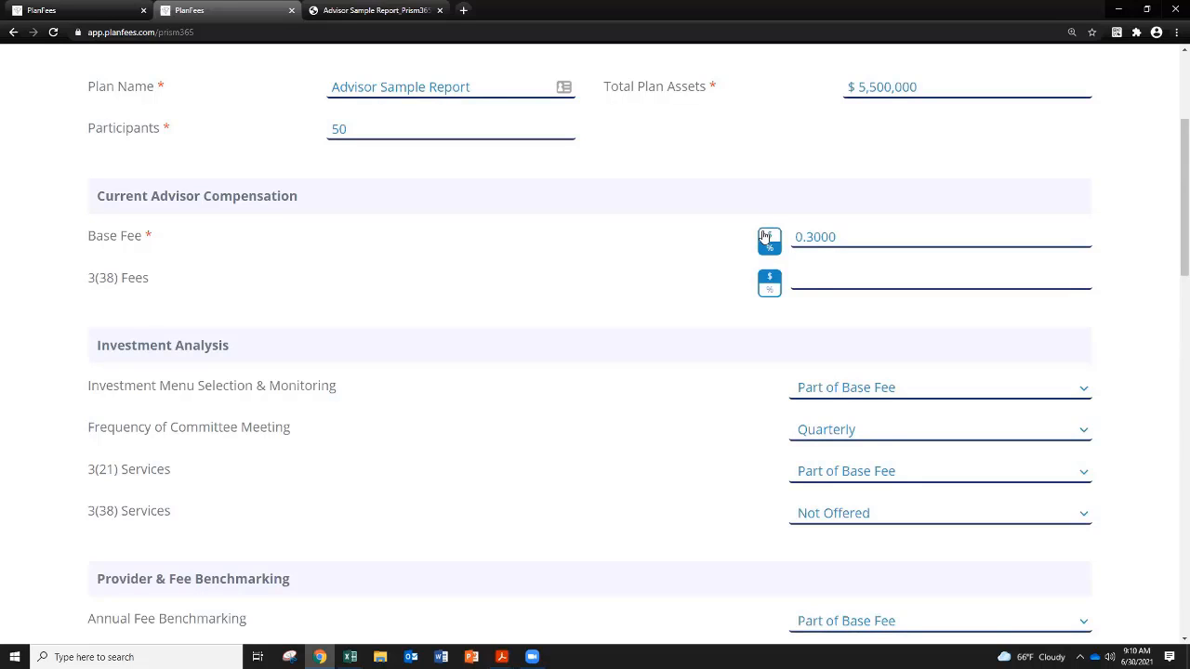
scroll(744, 279, down, 1)
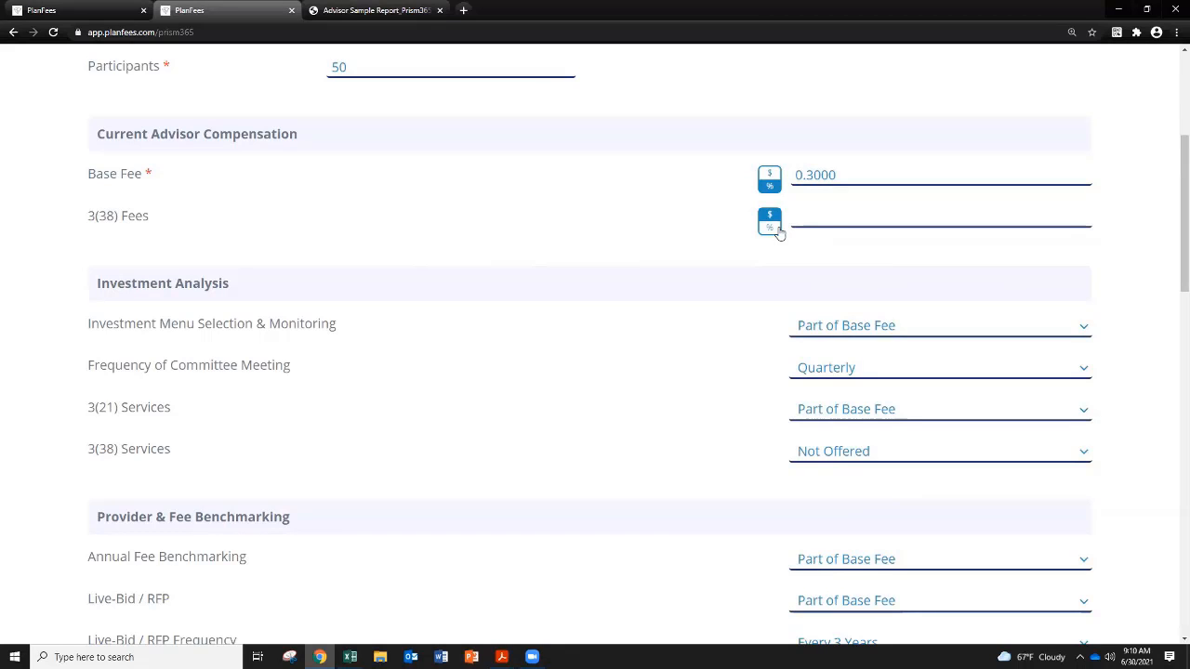
scroll(778, 234, down, 2)
scroll(754, 259, down, 1)
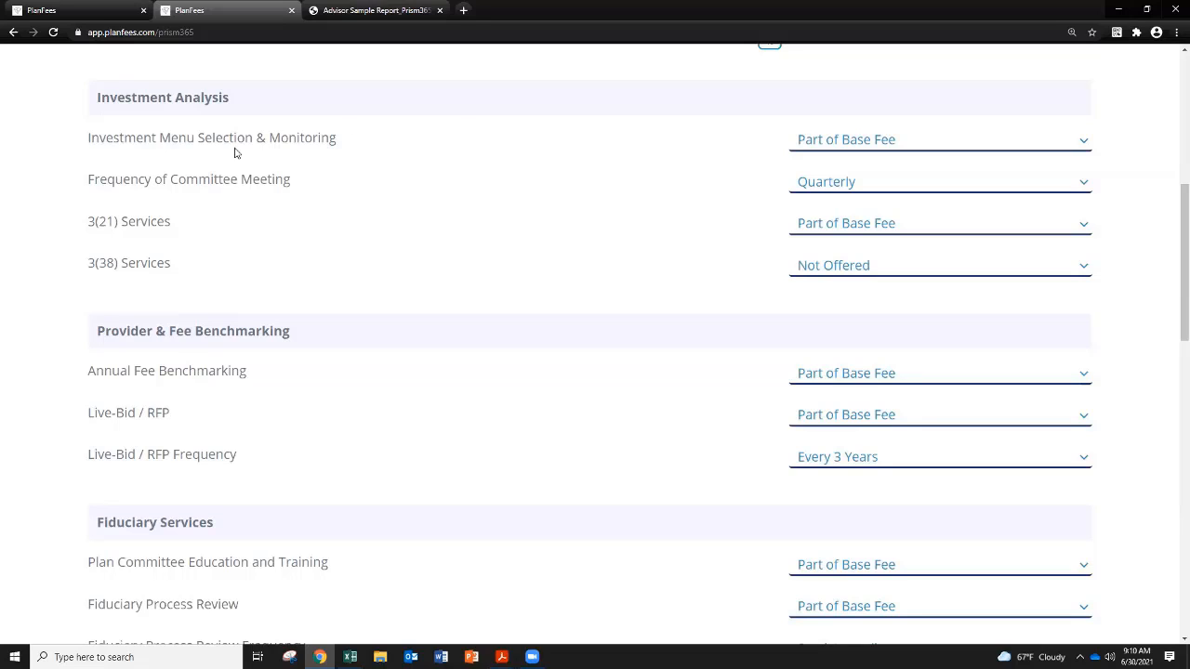
click(824, 150)
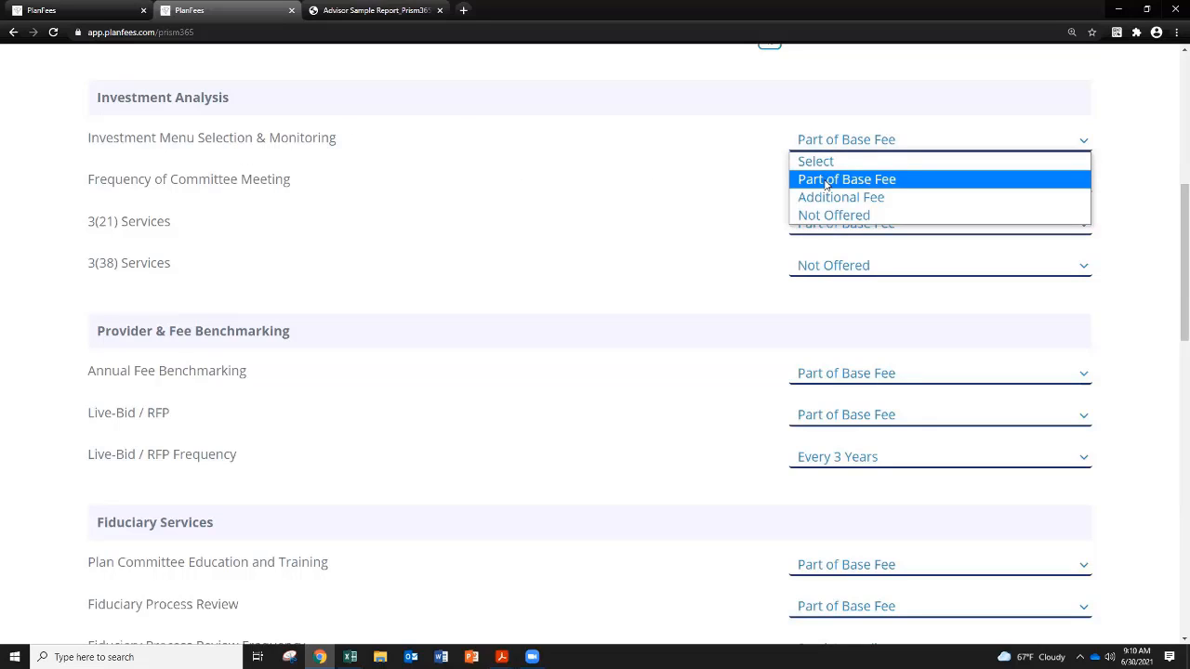
click(745, 242)
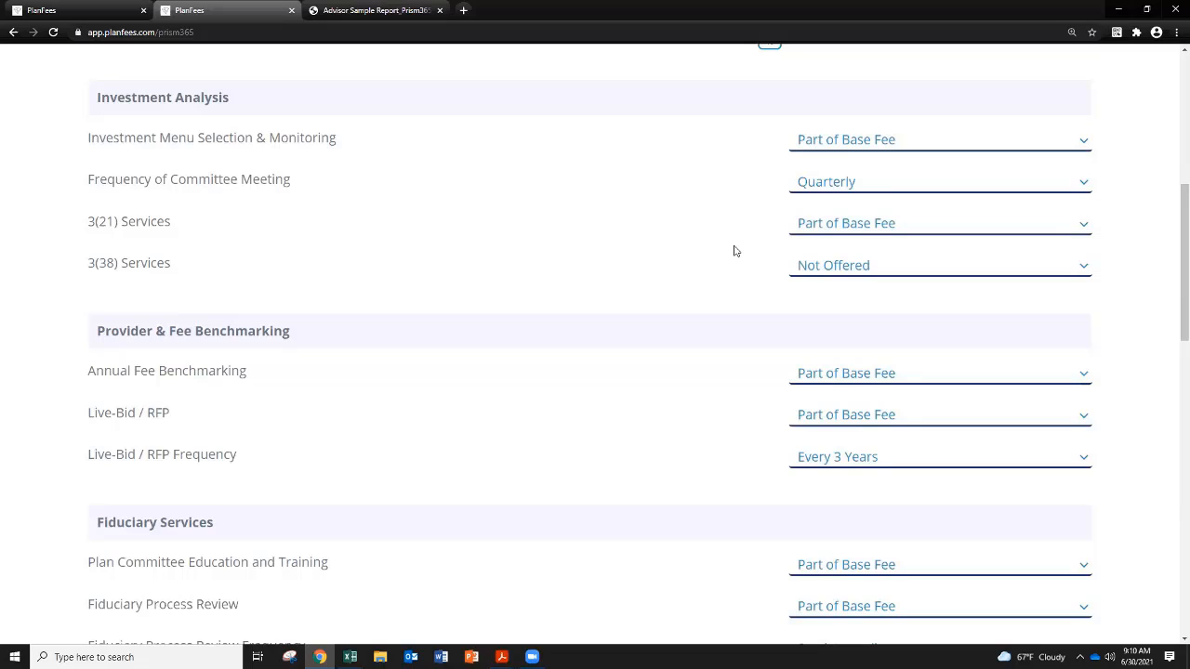
click(812, 190)
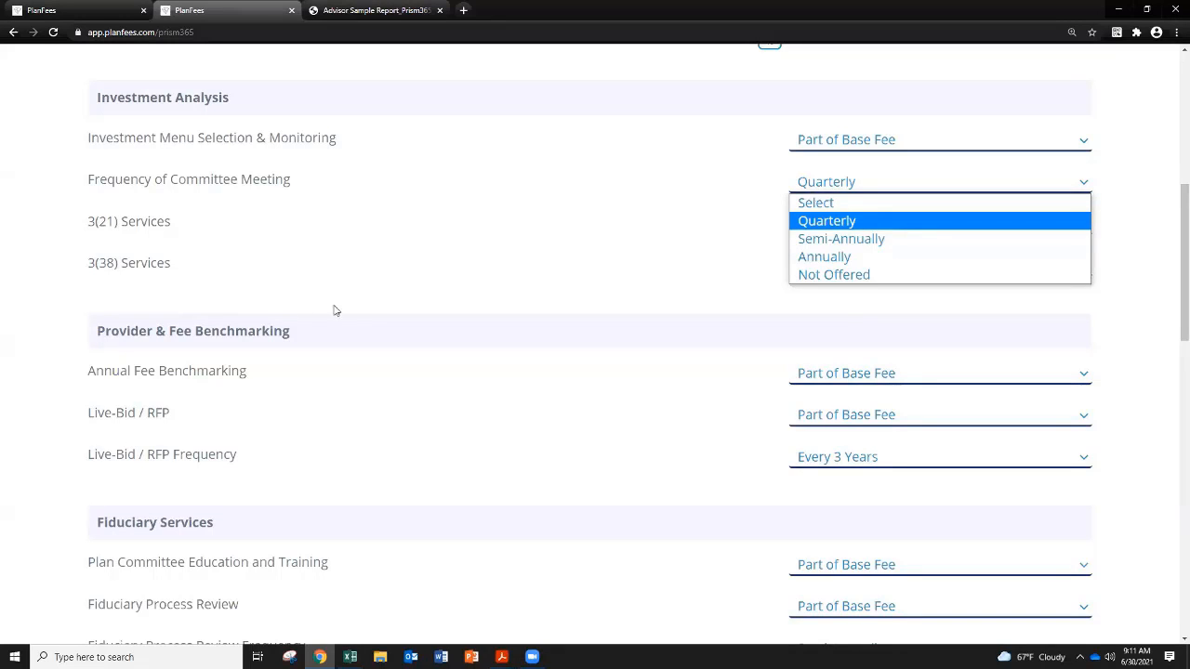
click(363, 310)
Step: Review the benchmarking, fiduciary and employee engagement sections, and check the available options for Employee Wellness Program
scroll(364, 309, down, 2)
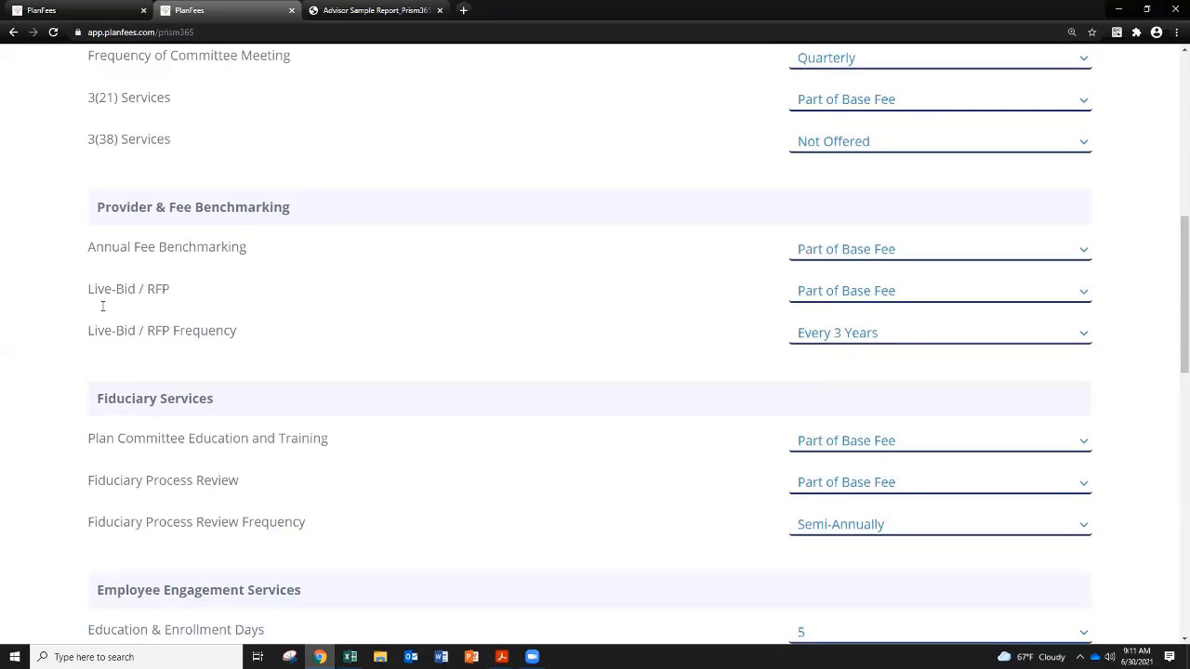
scroll(170, 359, down, 1)
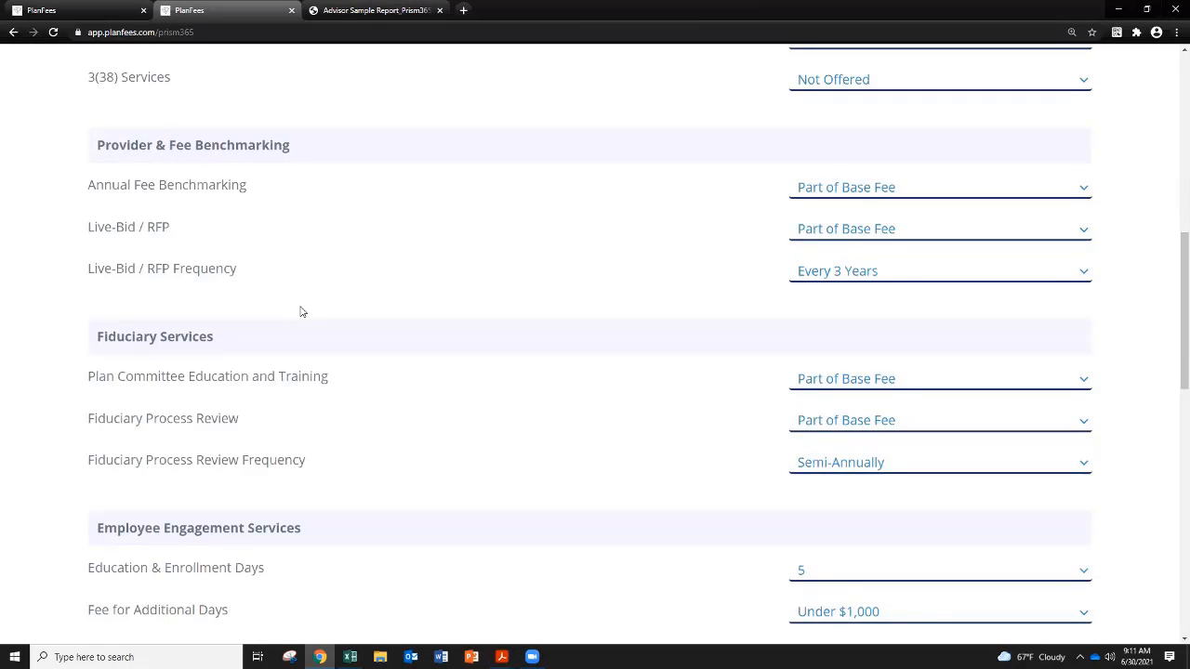
scroll(301, 312, down, 2)
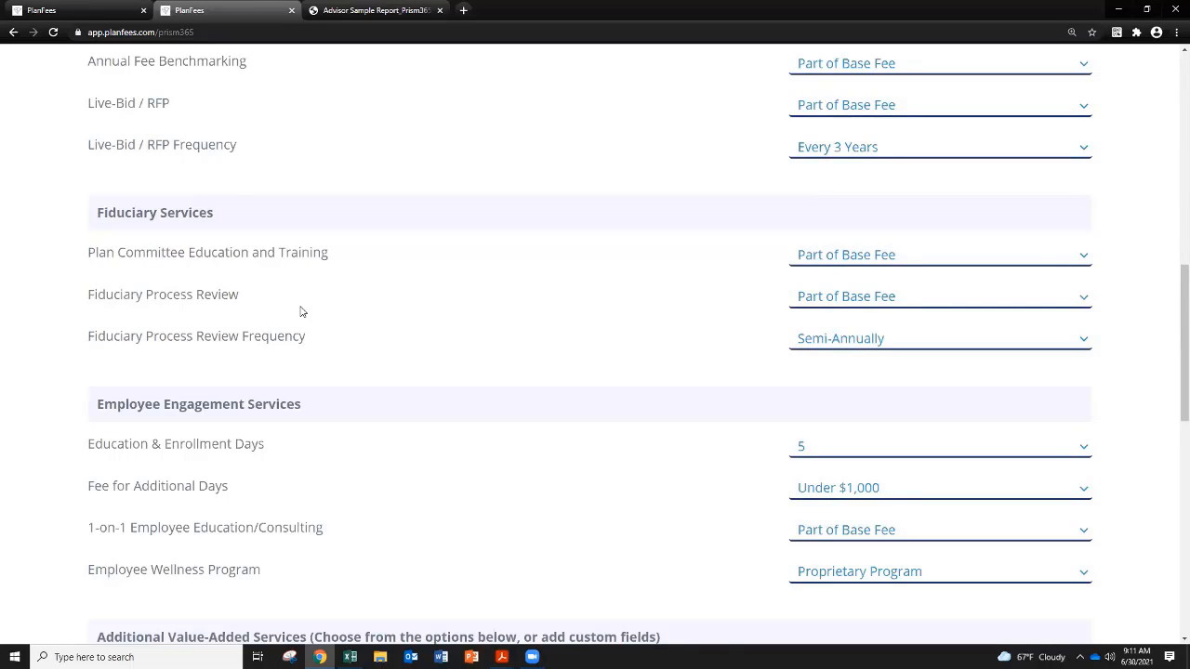
scroll(301, 311, down, 3)
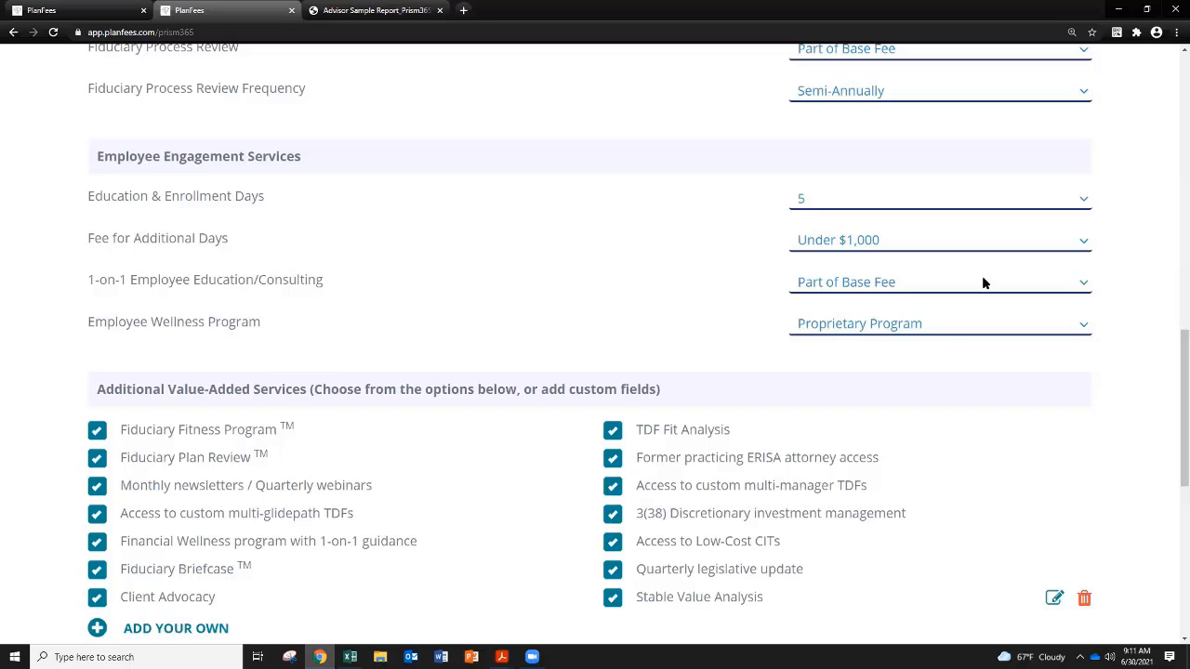
click(942, 326)
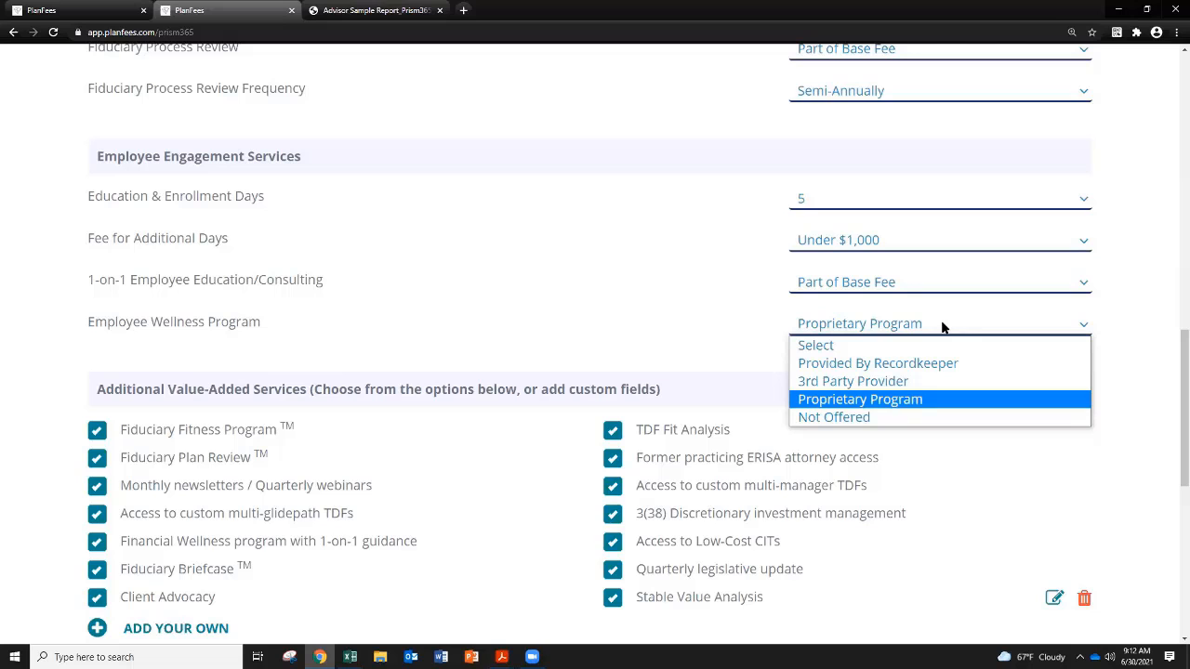
click(461, 235)
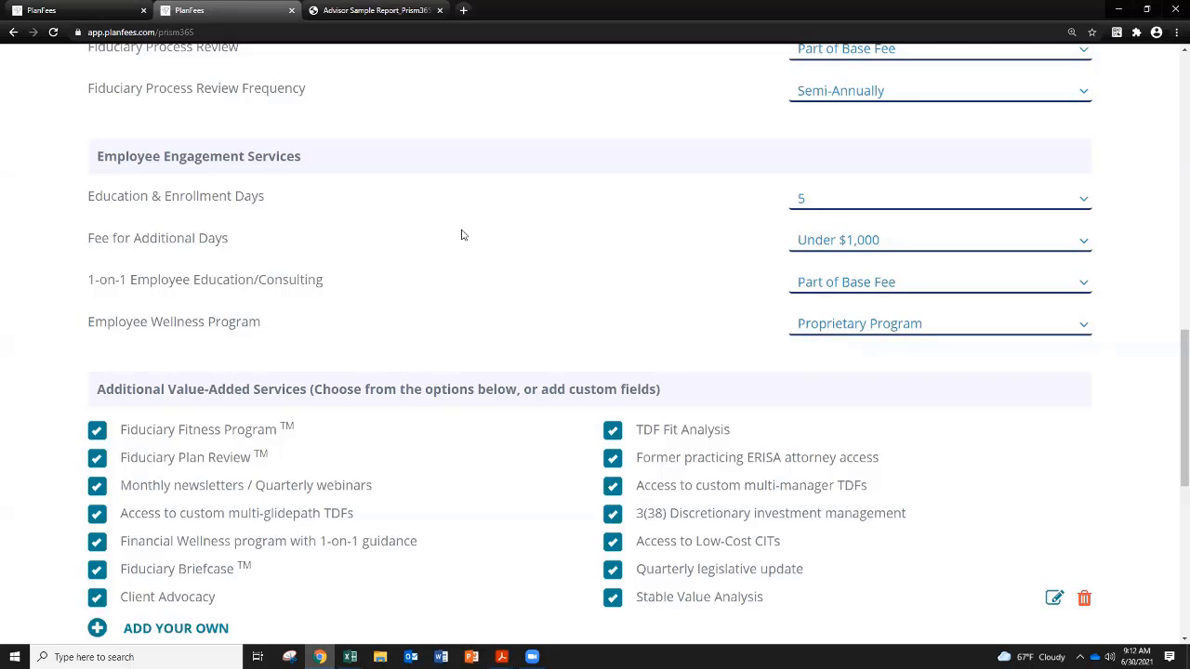
Step: Open a blank custom entry under Additional Value-Added Services and cancel it
scroll(462, 236, down, 3)
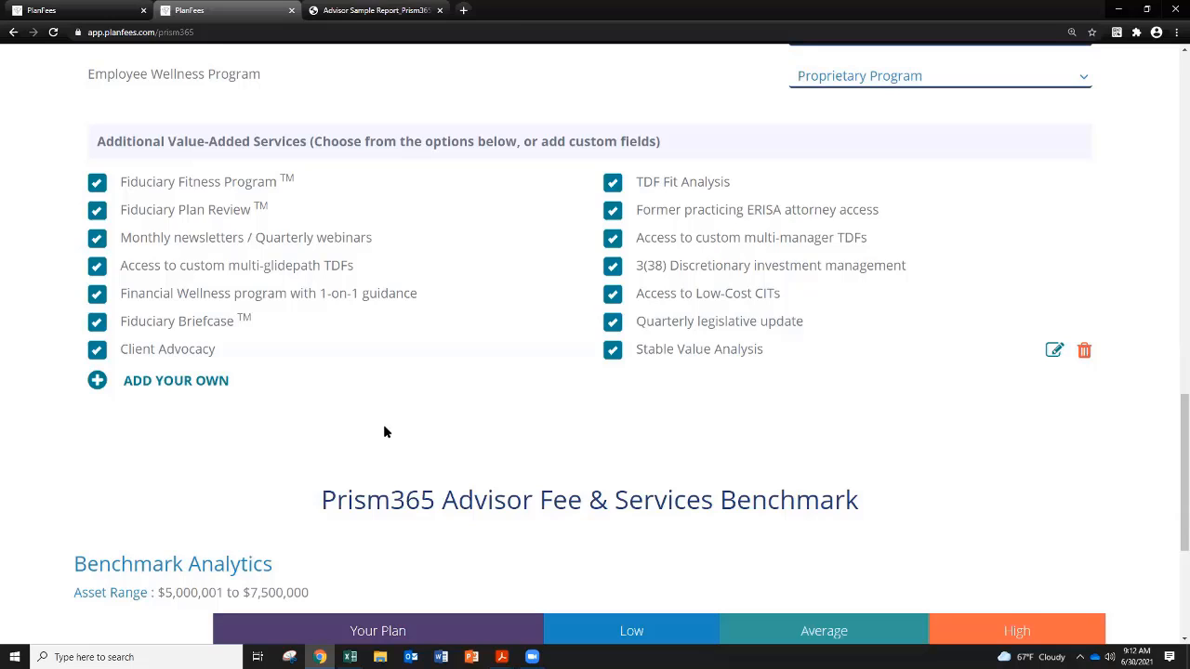
click(158, 383)
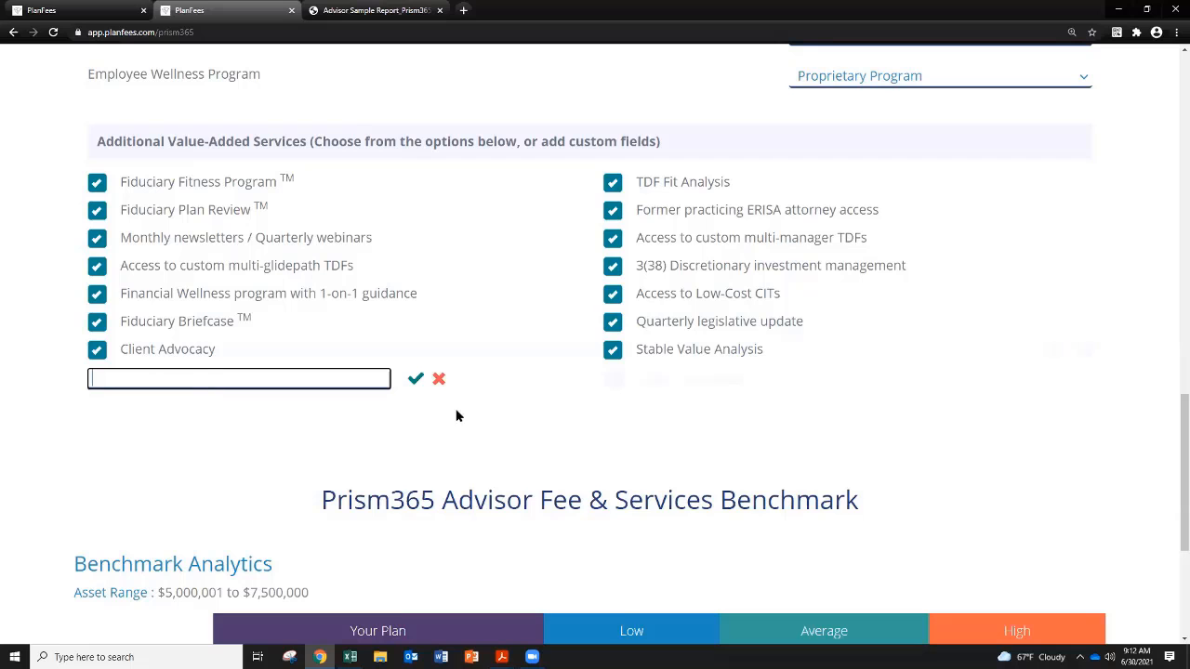
click(441, 380)
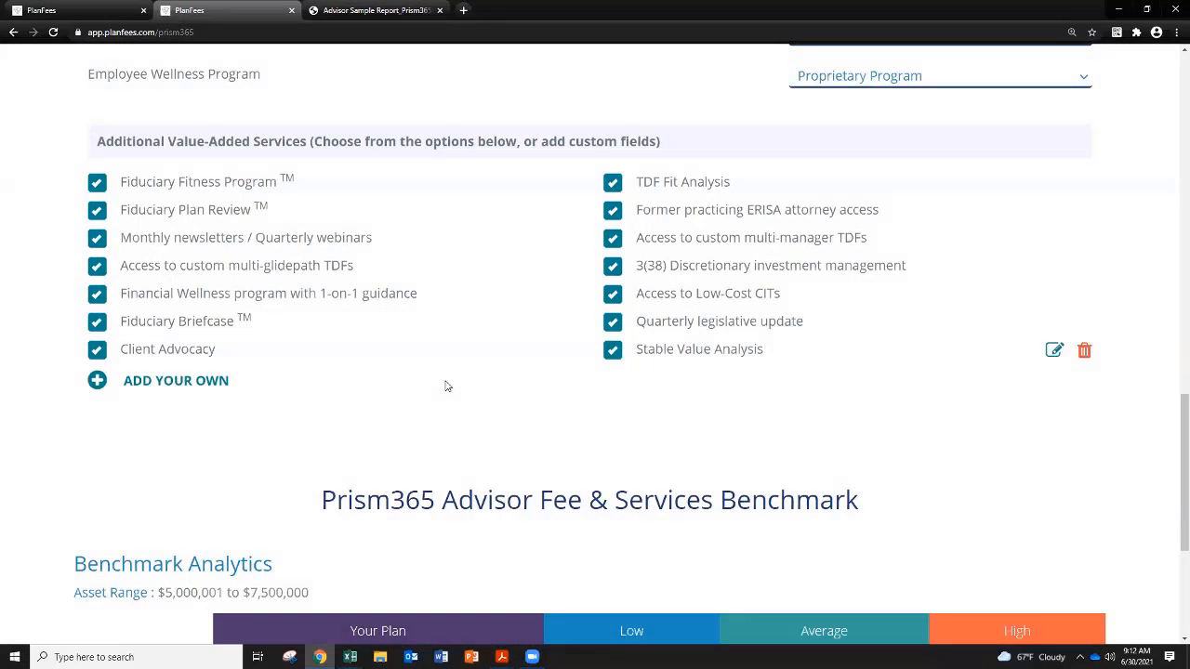
Step: Examine the Benchmark Analytics table comparing the plan's advisory fees with low, average and high, and the report download options
scroll(448, 386, down, 1)
scroll(448, 386, up, 1)
scroll(593, 432, down, 5)
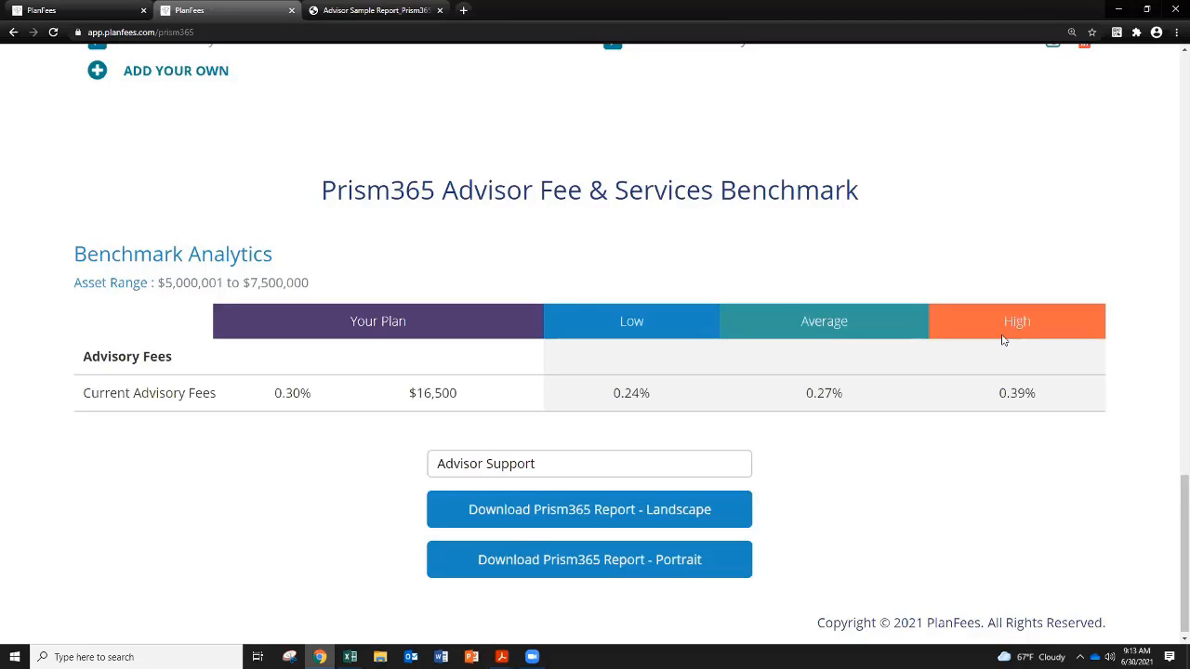
scroll(546, 444, down, 1)
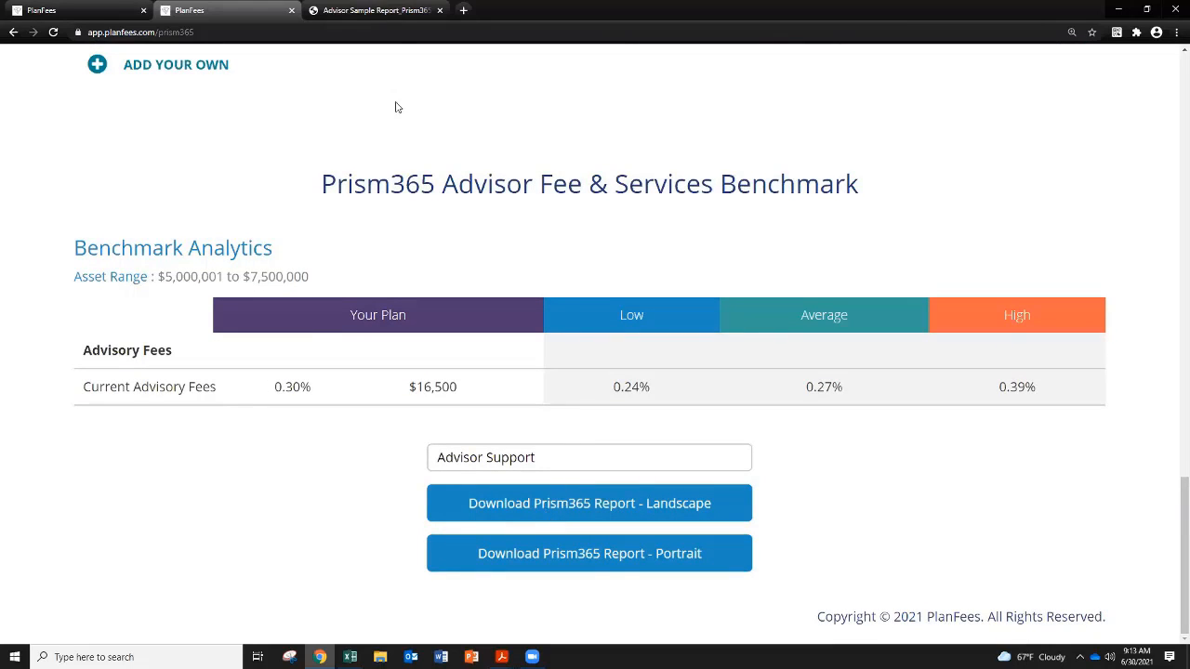
Step: Switch to the downloaded Advisor Sample Report PDF and examine its cover and the Compensation & Services Report page
click(383, 13)
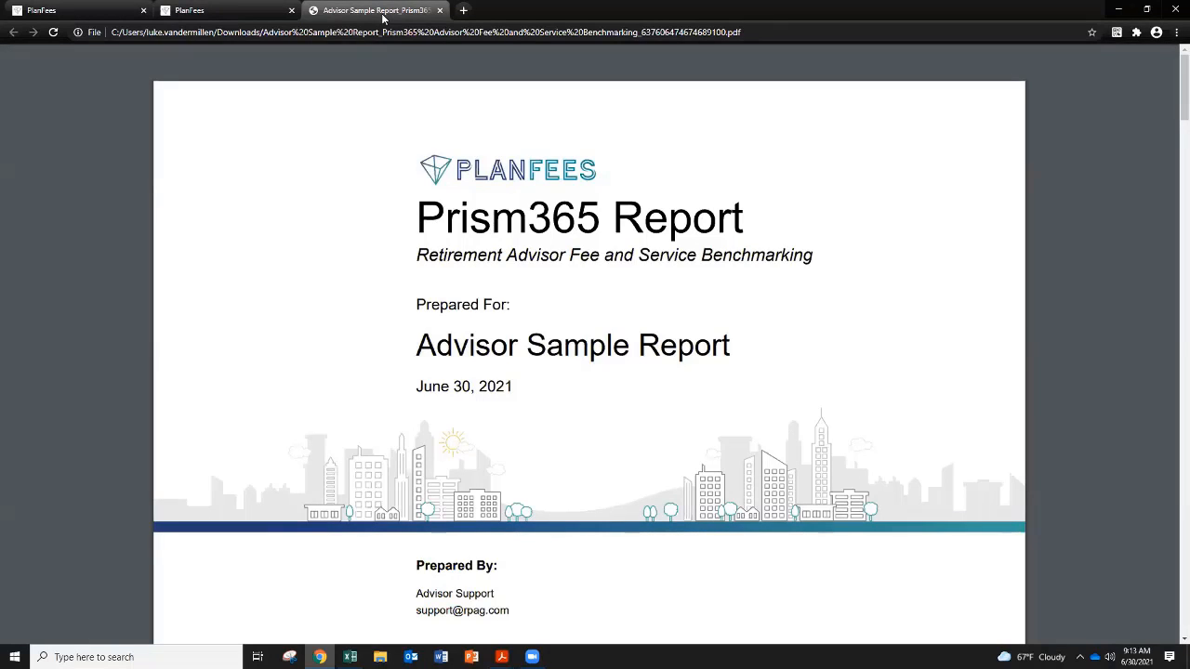
scroll(424, 279, down, 1)
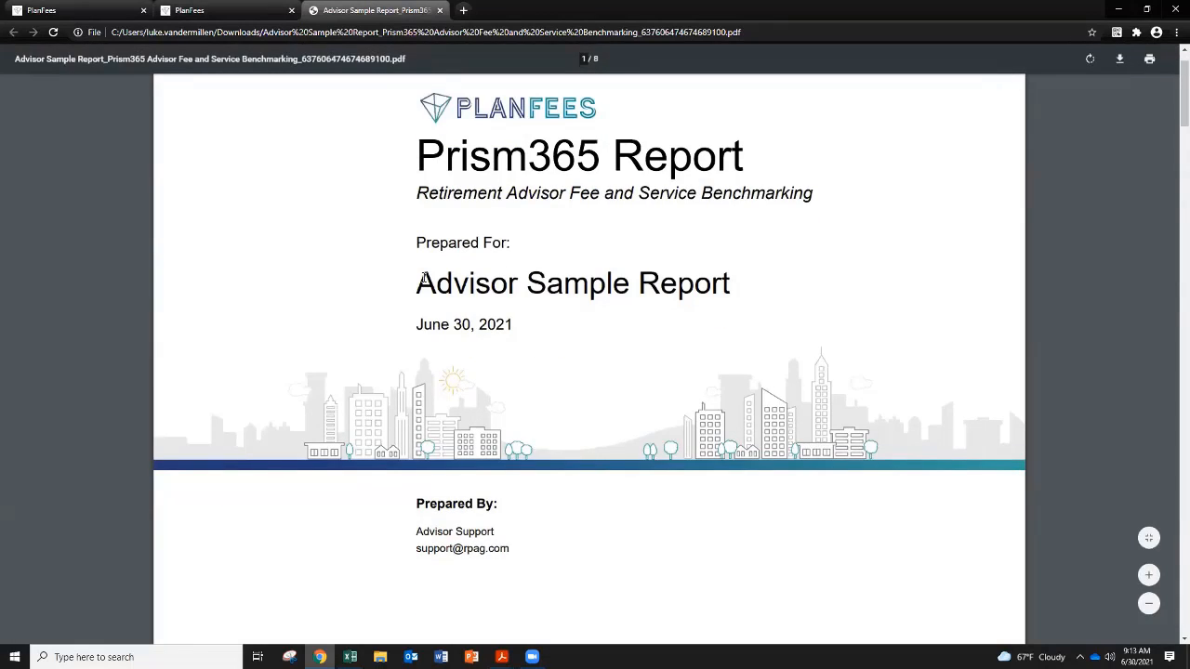
scroll(424, 279, down, 1)
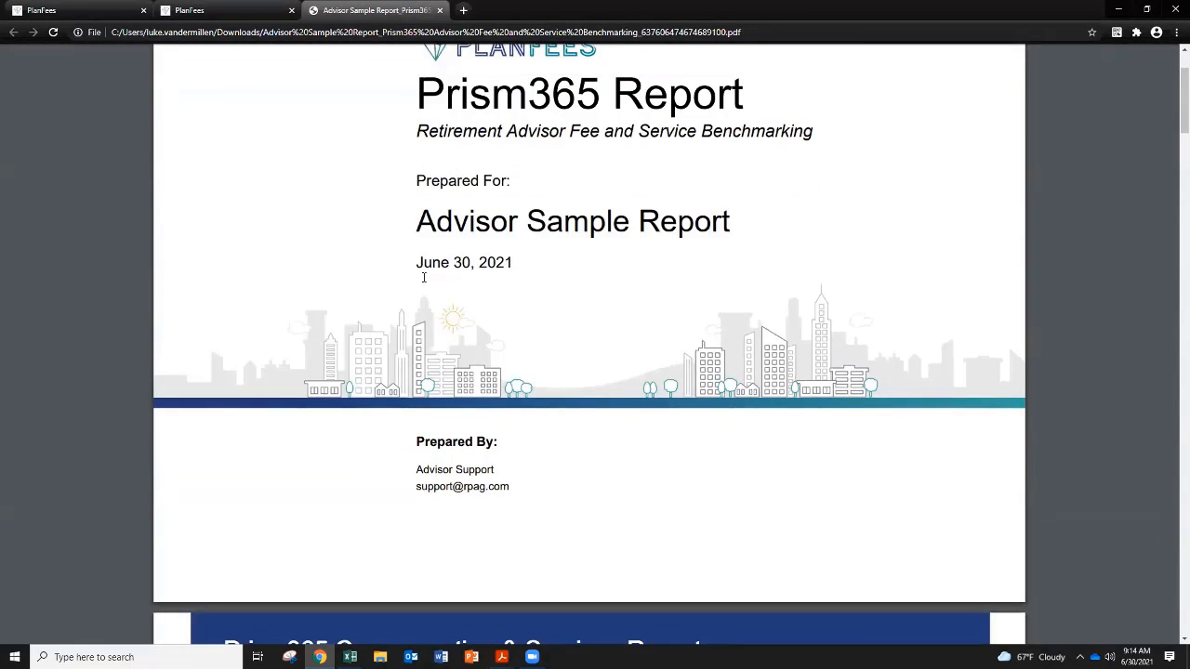
scroll(423, 277, down, 5)
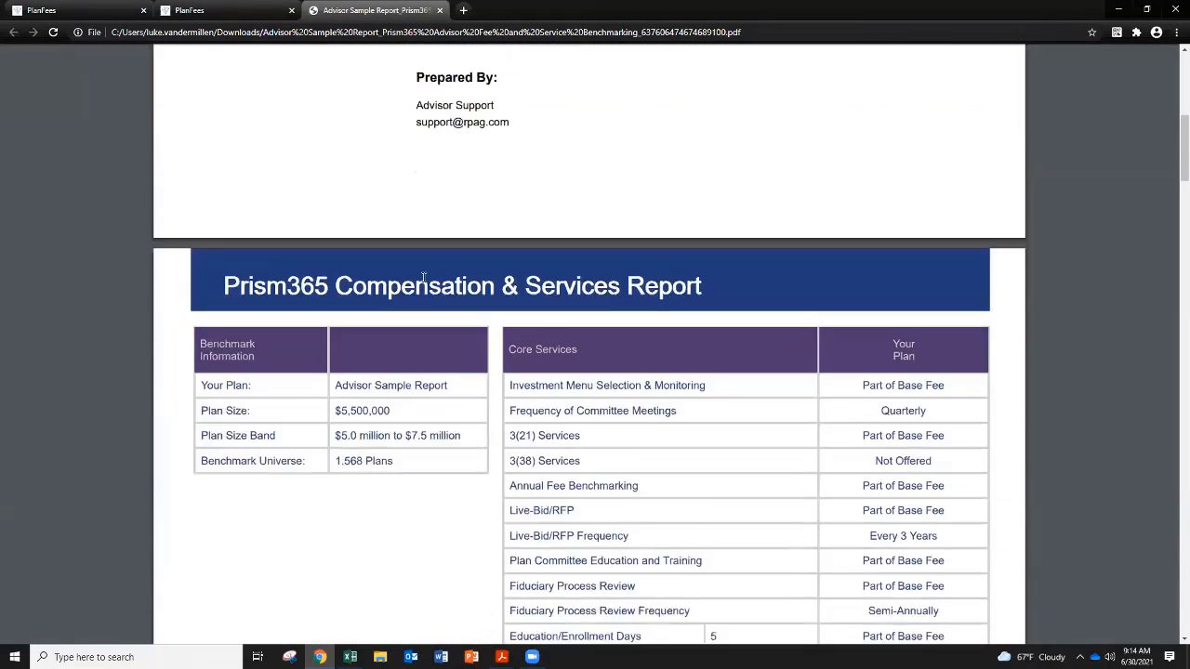
scroll(423, 277, down, 2)
scroll(423, 277, down, 1)
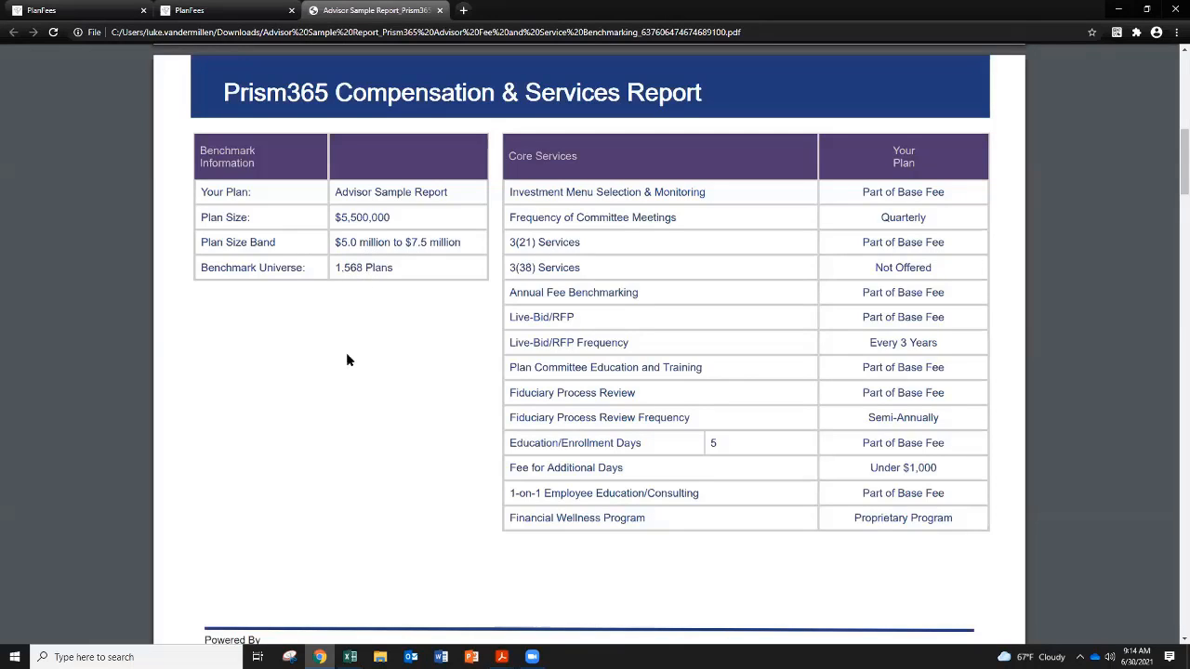
Step: Examine the Value Added Services page of the report and its list of additional services
scroll(351, 372, down, 4)
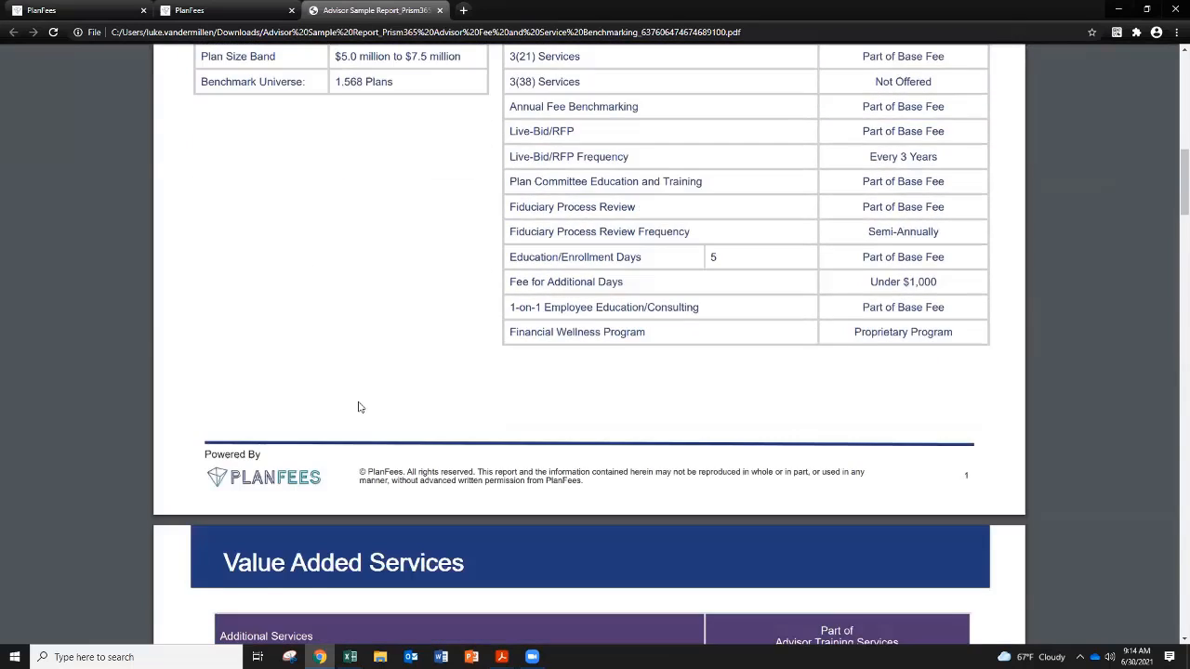
scroll(360, 406, down, 5)
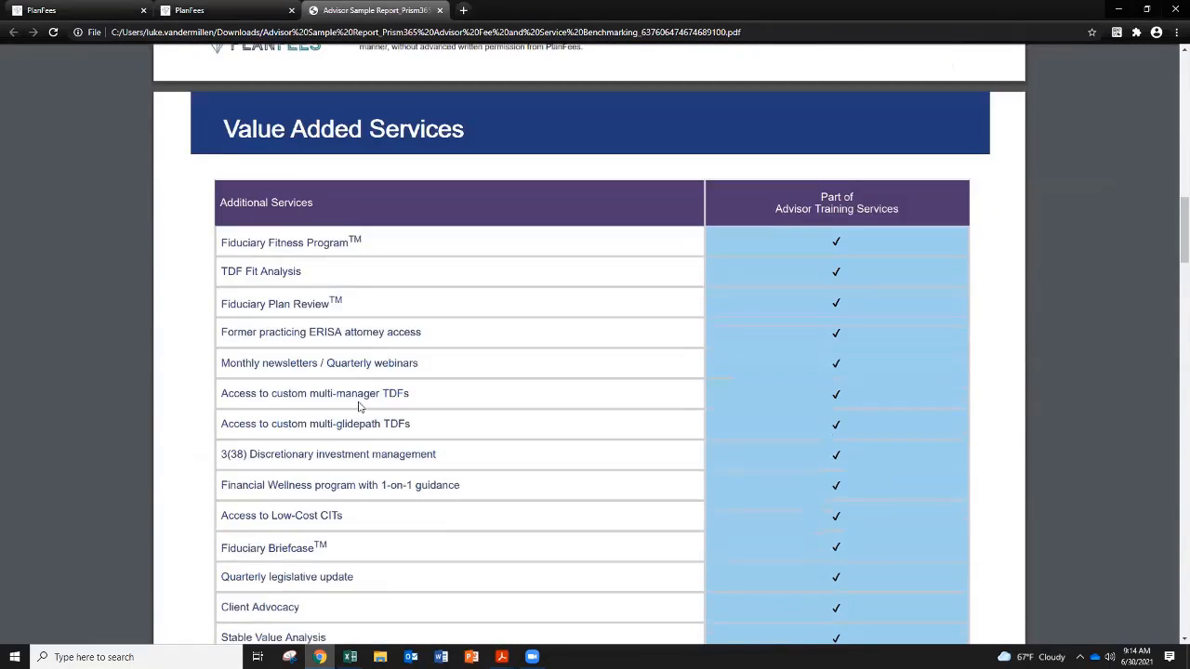
scroll(359, 407, down, 2)
scroll(359, 406, up, 1)
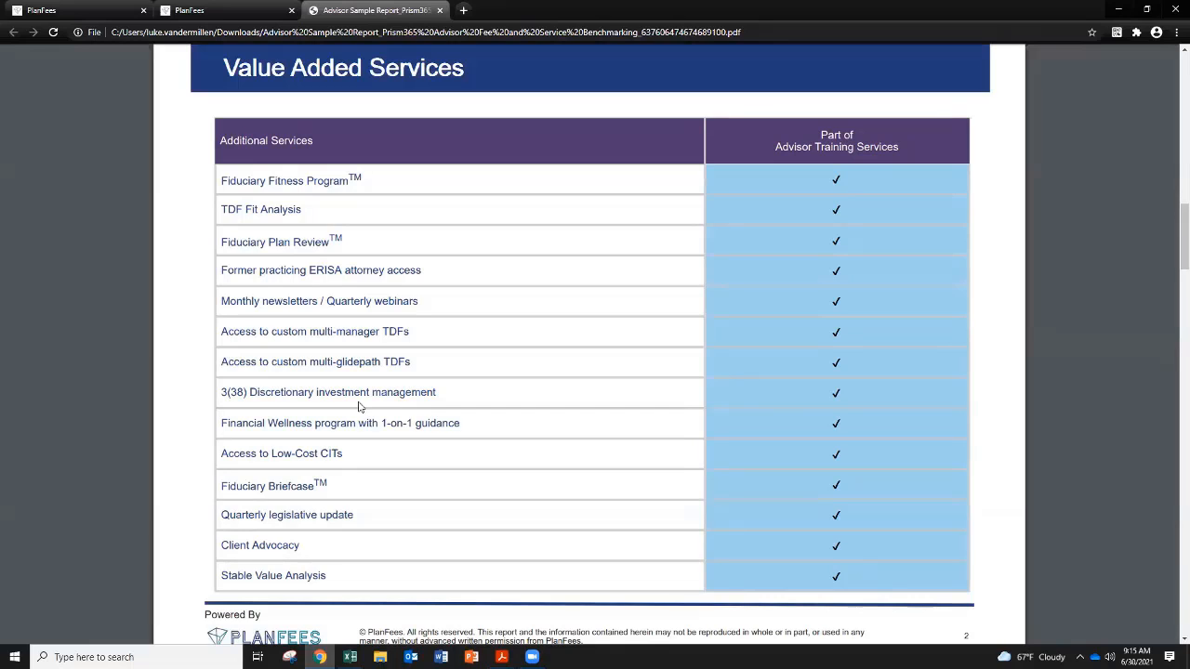
scroll(359, 406, up, 1)
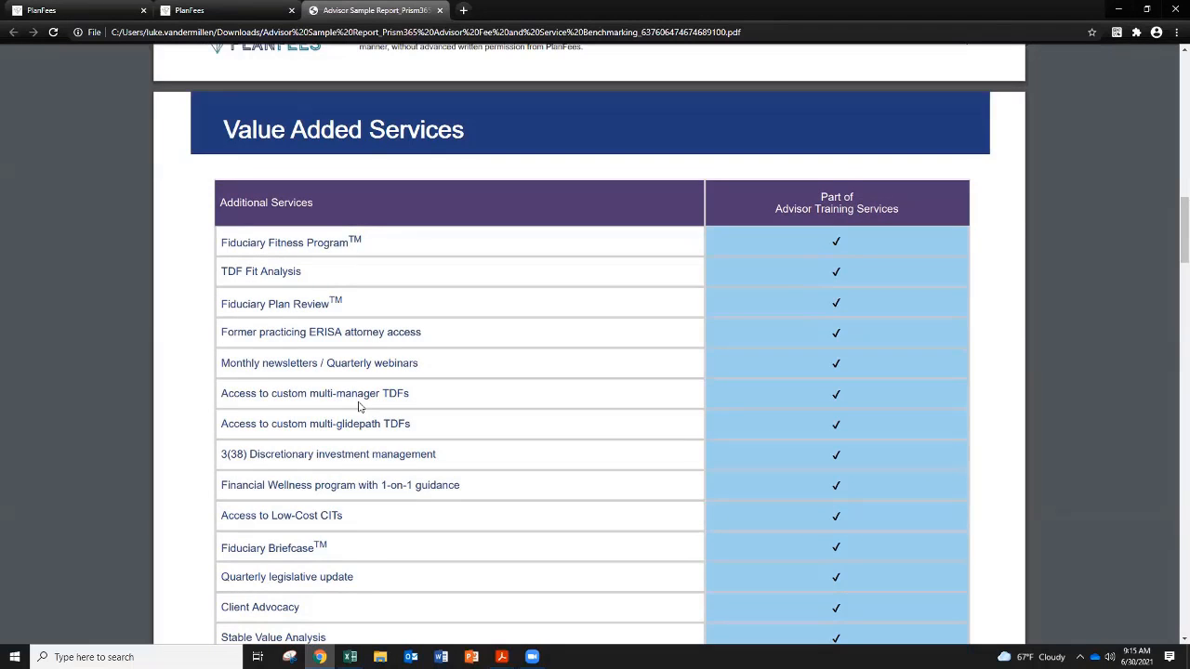
scroll(363, 400, down, 1)
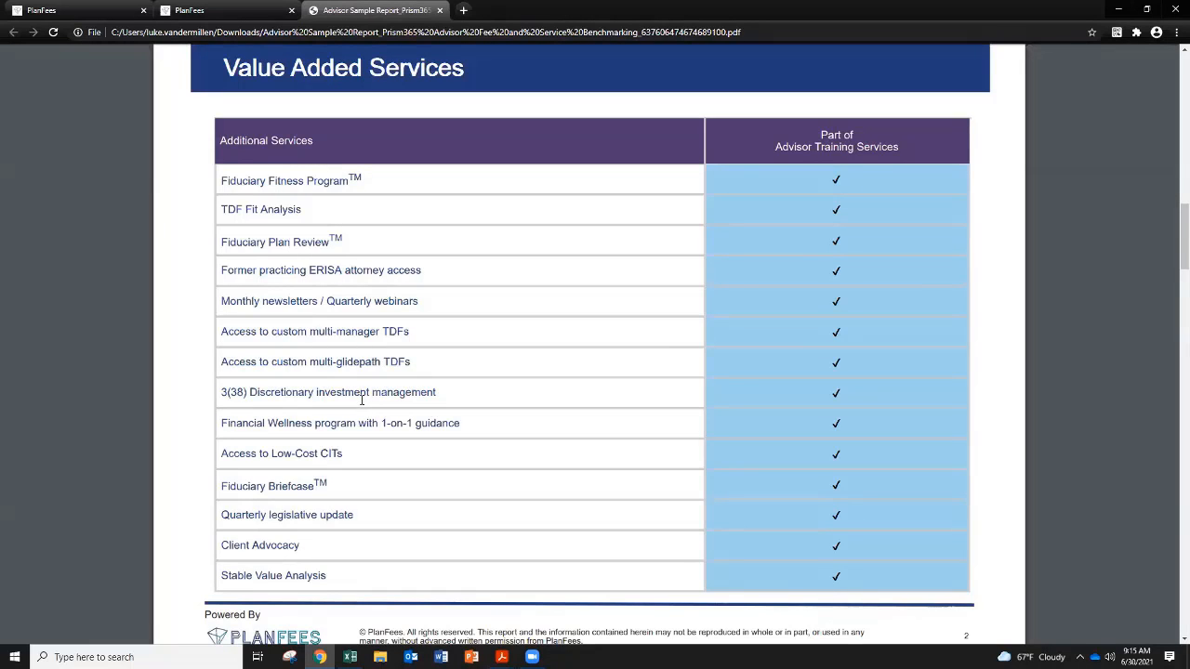
Step: Examine the Advisory Fees page of the report, with its benchmark table and bar chart
scroll(363, 399, down, 1)
scroll(361, 400, down, 3)
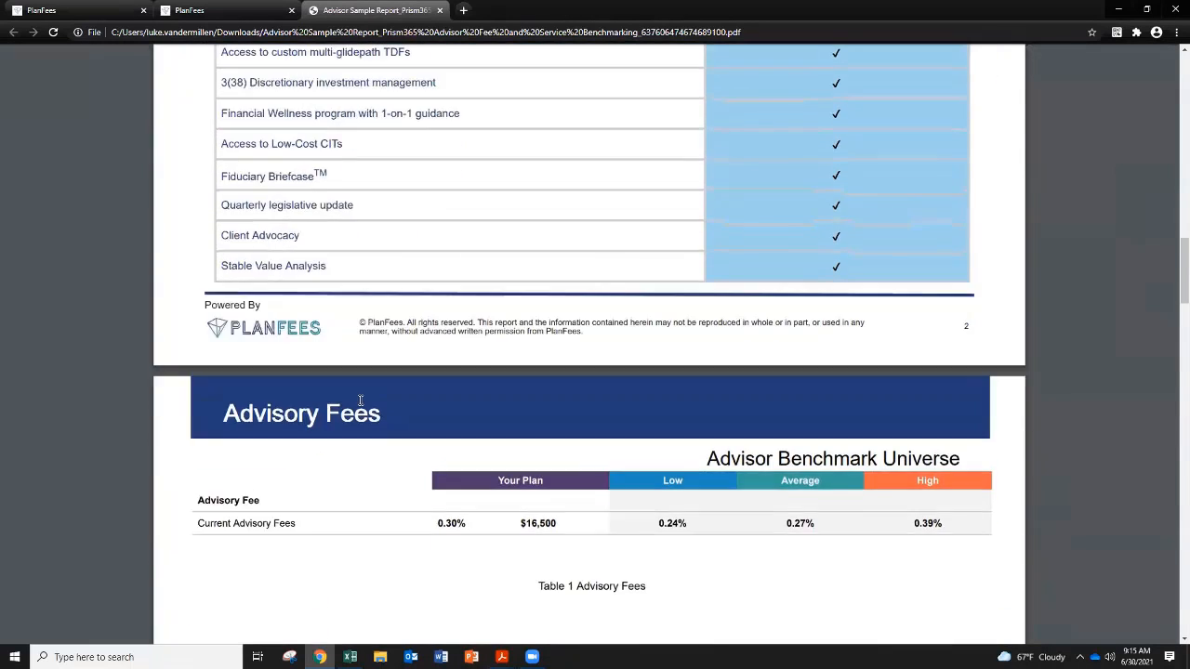
scroll(360, 399, down, 3)
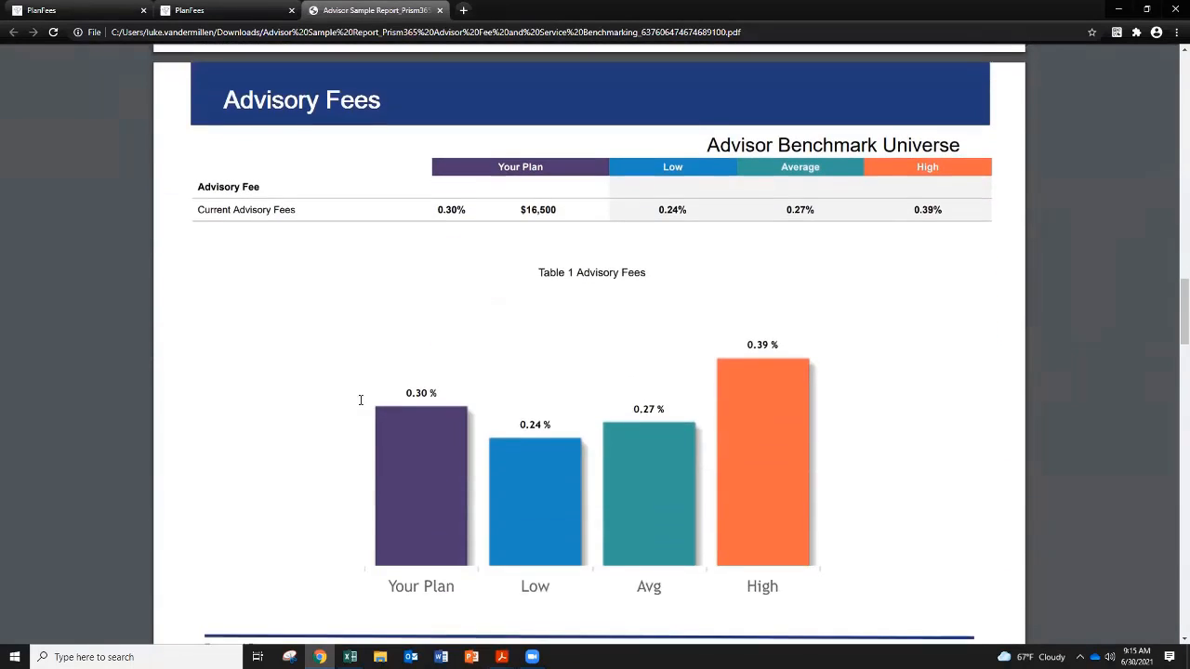
scroll(361, 400, up, 1)
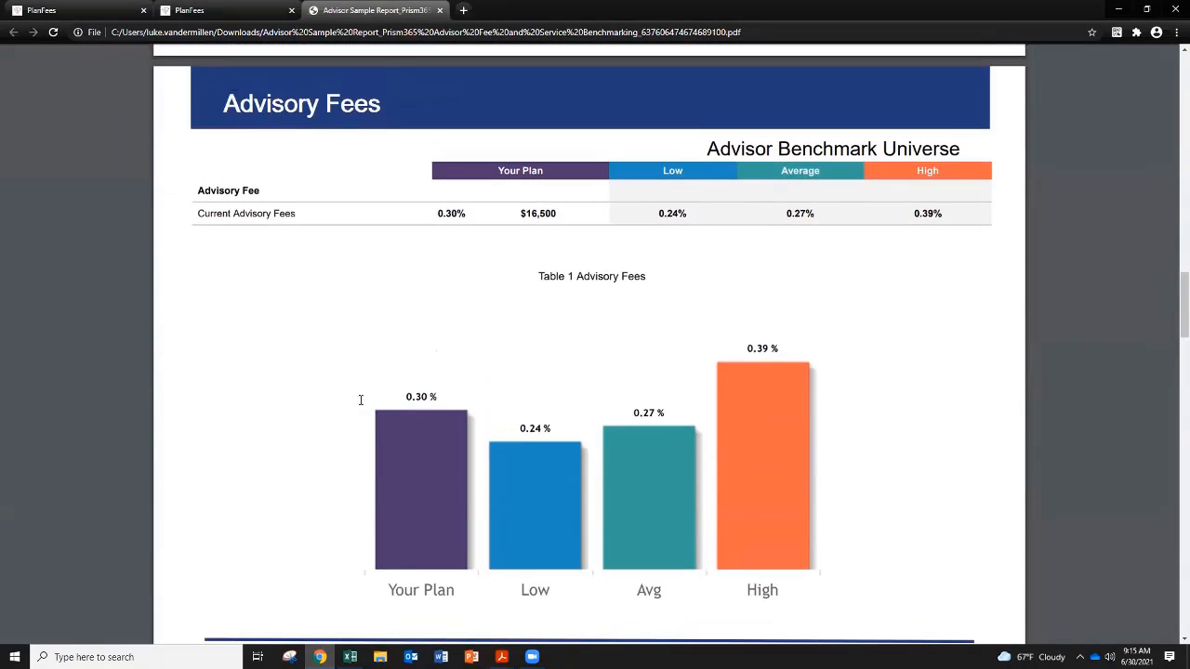